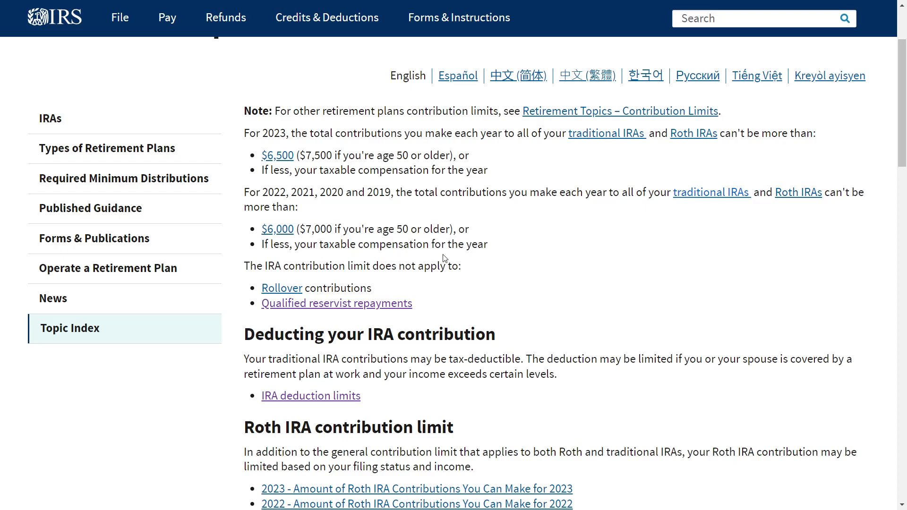
# Go back to IRA Deduction Limits and note that Roth IRA contributions aren't deductible
pyautogui.scroll(3, 548, 279)
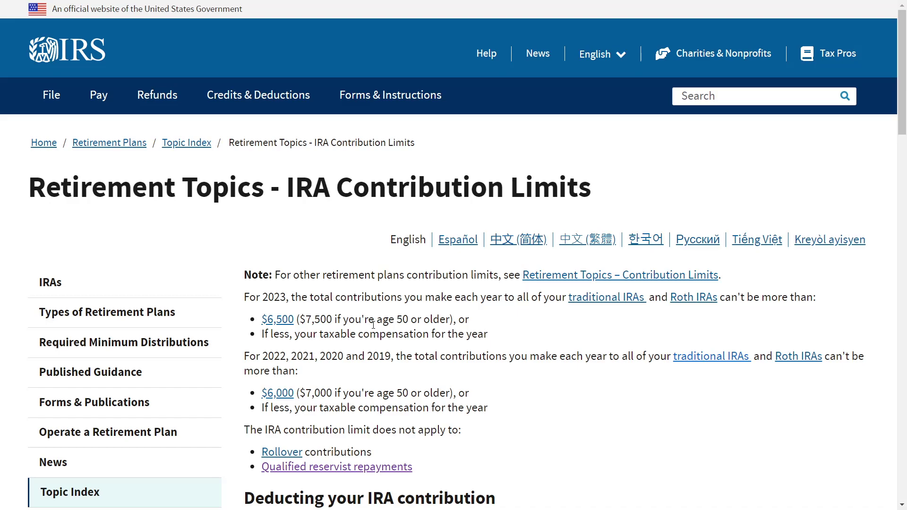
pyautogui.hotkey('alt', 'Left')
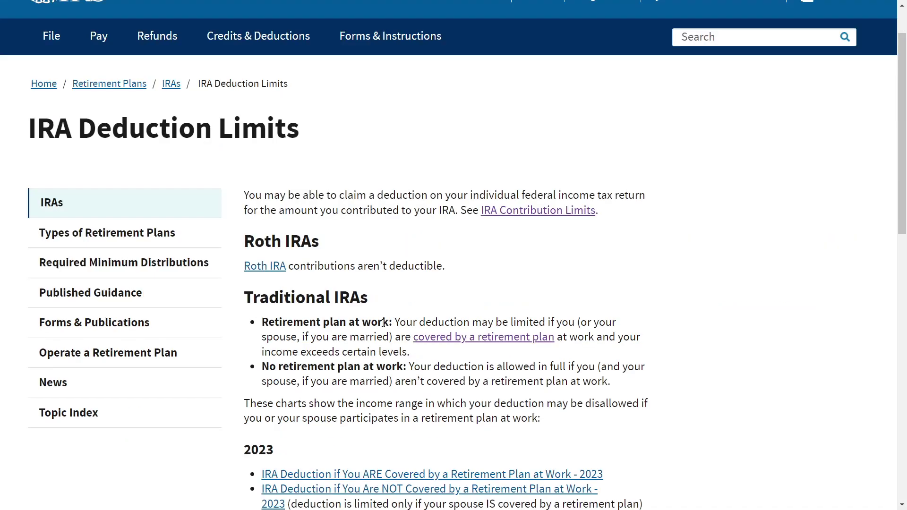
pyautogui.scroll(1, 394, 316)
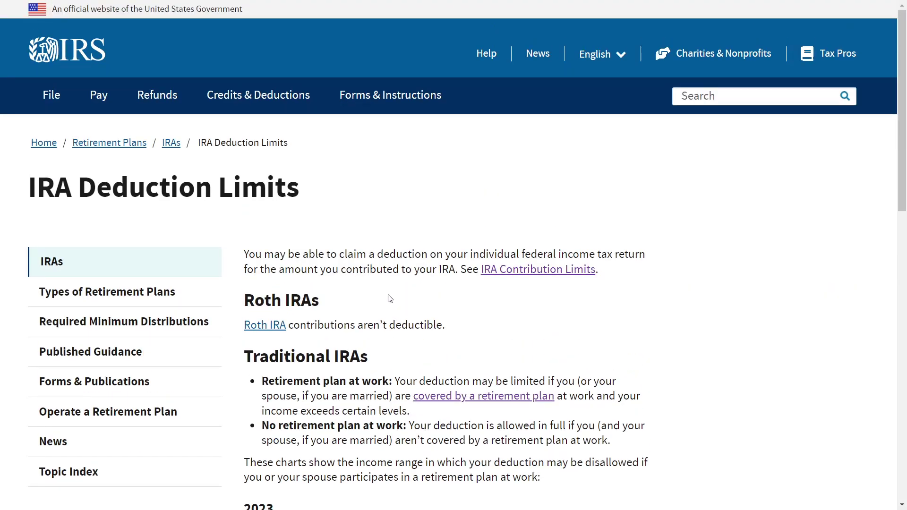
pyautogui.scroll(-1, 389, 300)
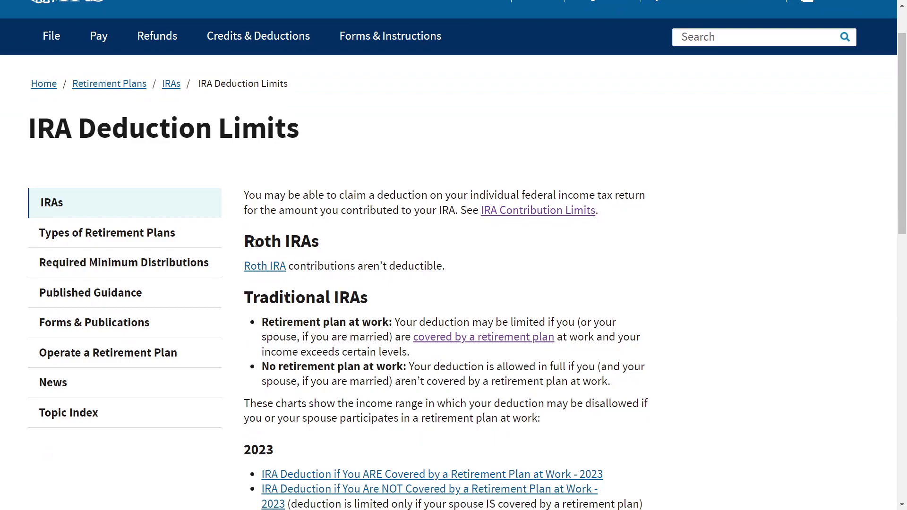
pyautogui.moveTo(258, 243); pyautogui.dragTo(428, 265)
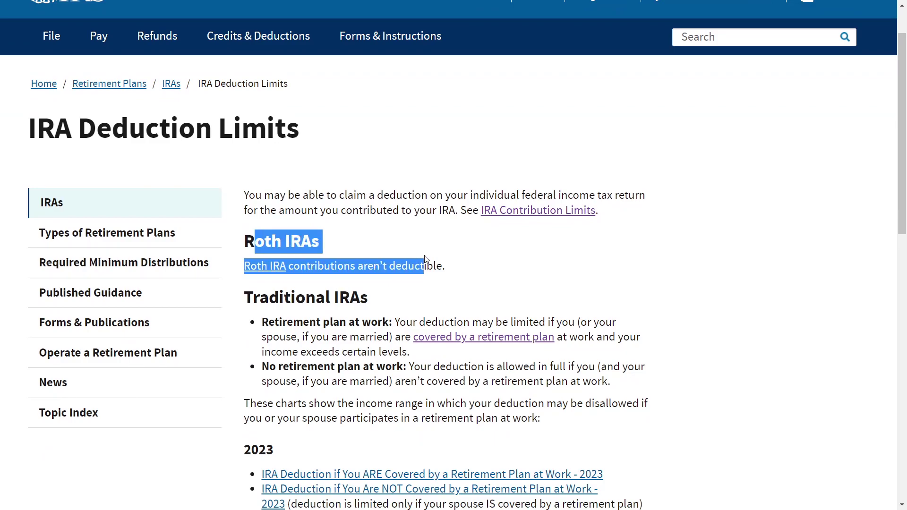
pyautogui.click(463, 283)
# Scroll to the 2022 IRA deduction limits for people covered by a workplace retirement plan
pyautogui.scroll(-2, 501, 304)
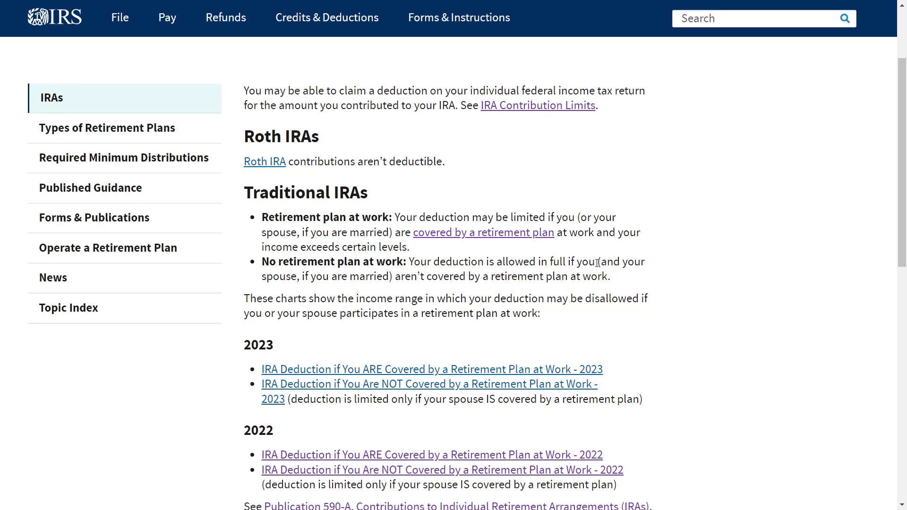
pyautogui.scroll(-1, 610, 264)
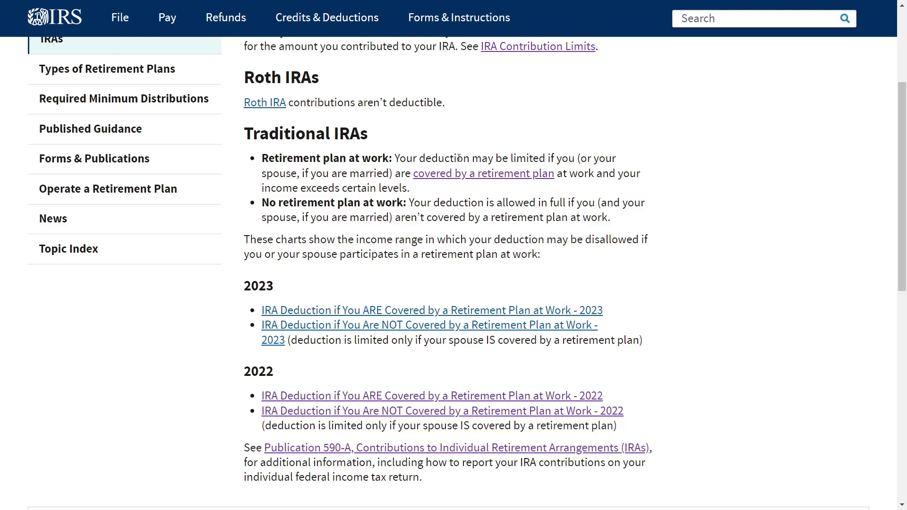
pyautogui.scroll(5, 514, 220)
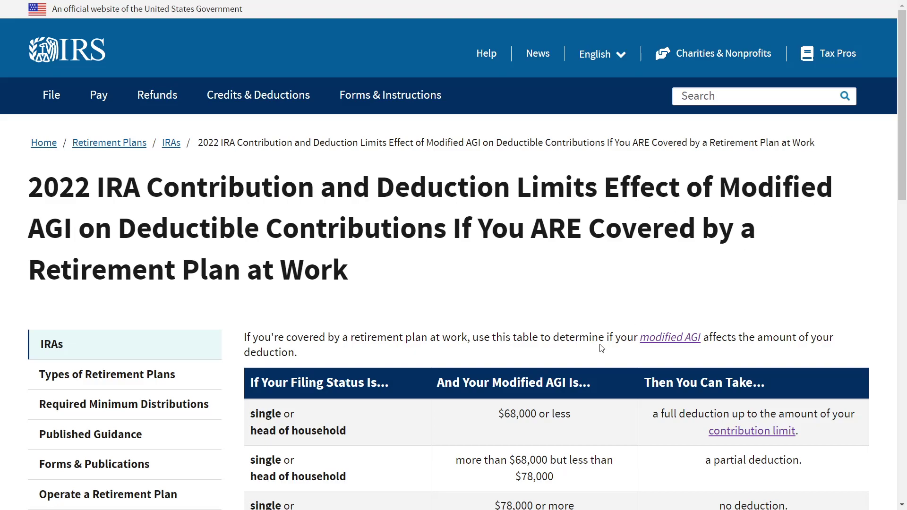
# Confirm single filers with modified AGI of $78,000 or more get no IRA deduction
pyautogui.scroll(-2, 488, 434)
pyautogui.scroll(-4, 488, 434)
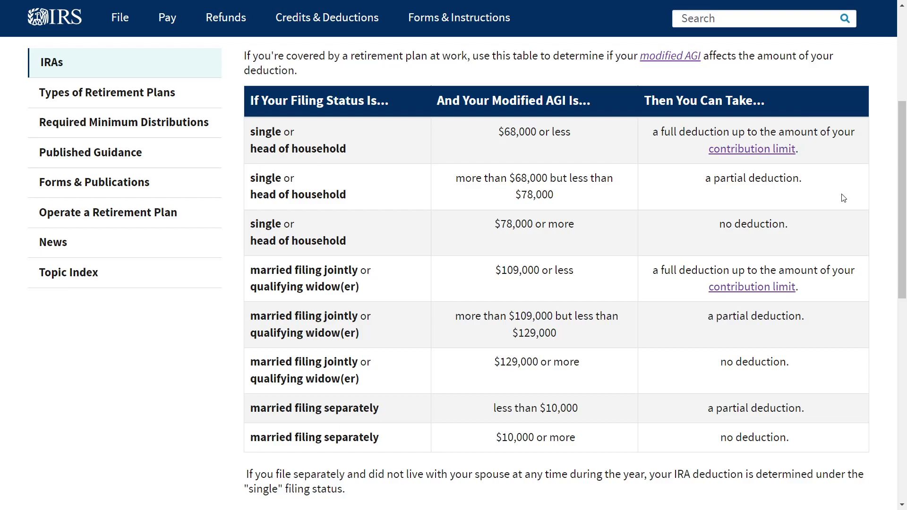
pyautogui.scroll(1, 449, 280)
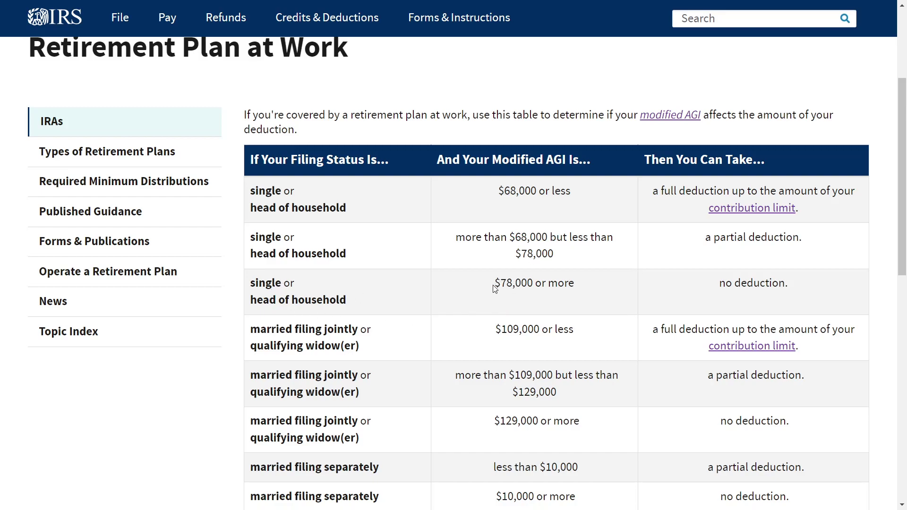
pyautogui.moveTo(493, 287); pyautogui.dragTo(577, 286)
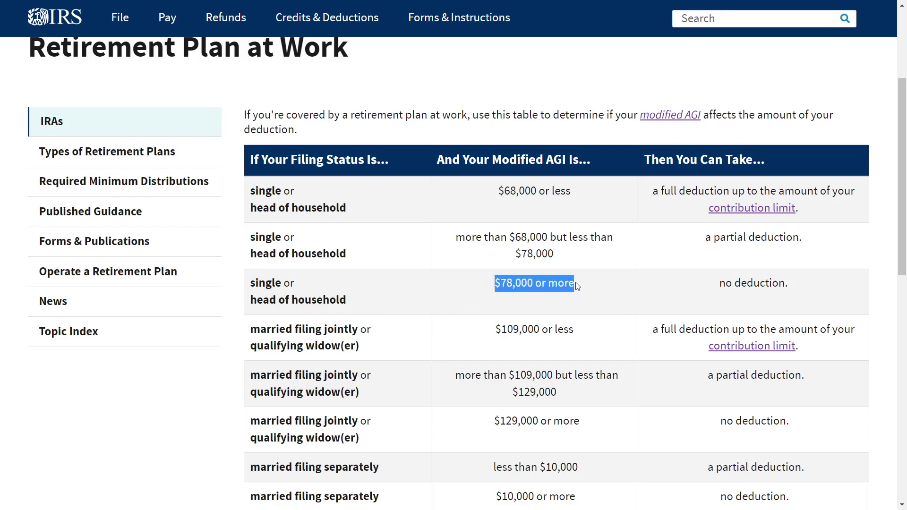
pyautogui.click(579, 287)
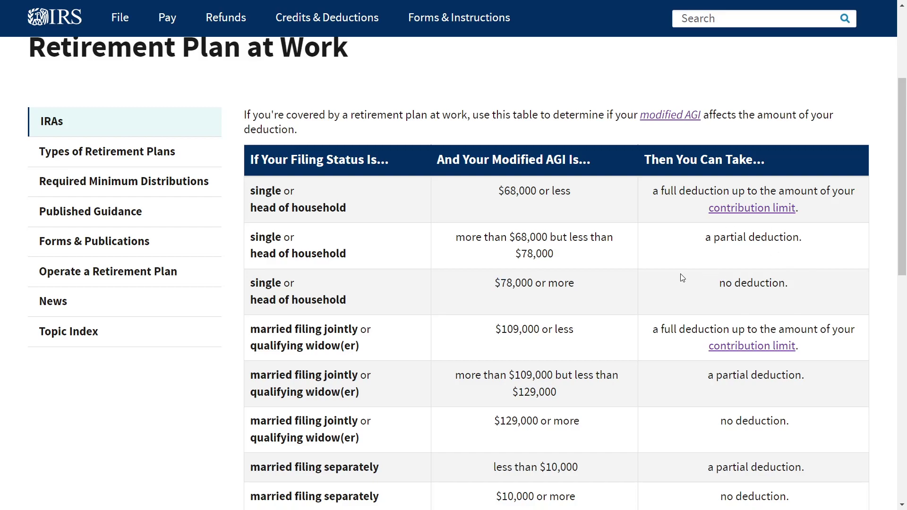
pyautogui.scroll(1, 685, 277)
pyautogui.scroll(1, 688, 275)
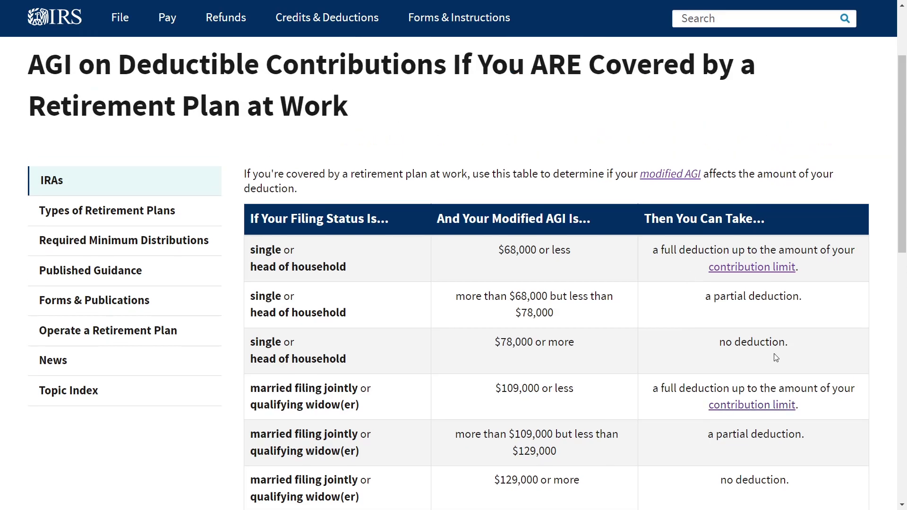
pyautogui.scroll(3, 776, 357)
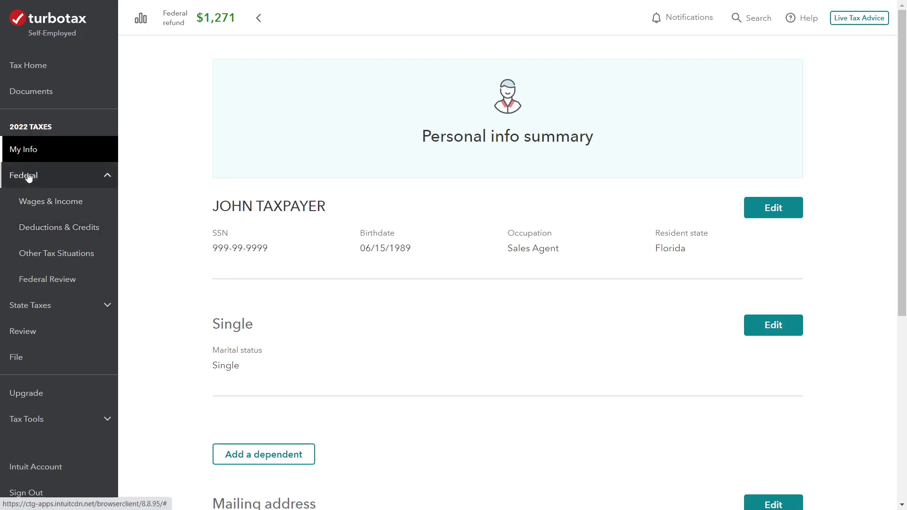
# Under Deductions & Credits, revisit Traditional and Roth IRA Contributions in Retirement and Investments
pyautogui.click(44, 233)
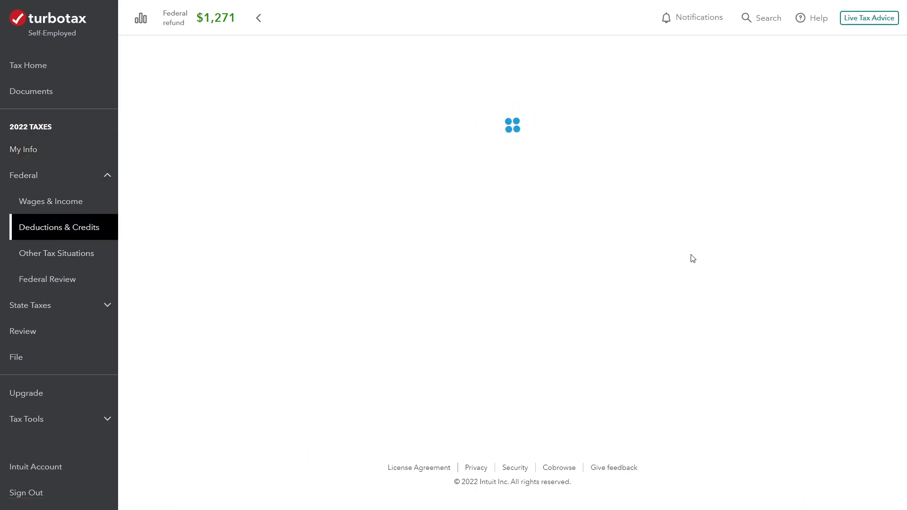
pyautogui.scroll(-10, 654, 290)
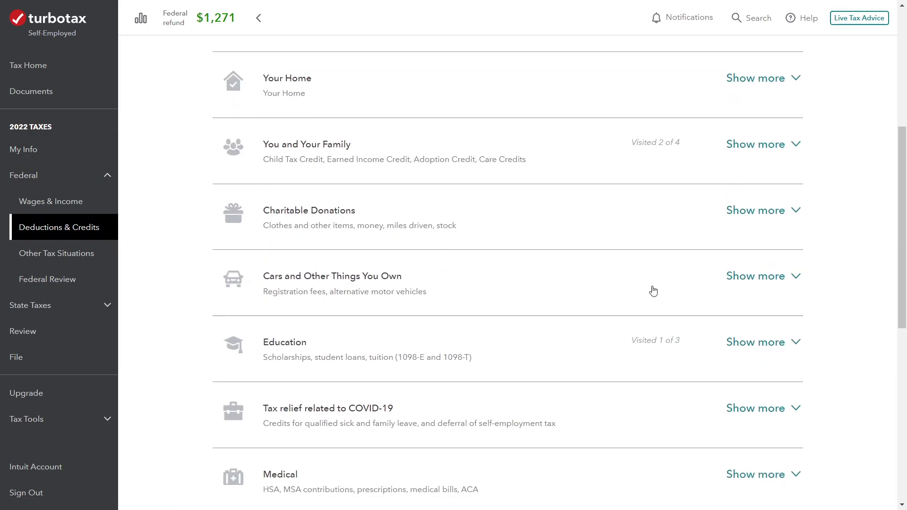
pyautogui.scroll(-1, 623, 297)
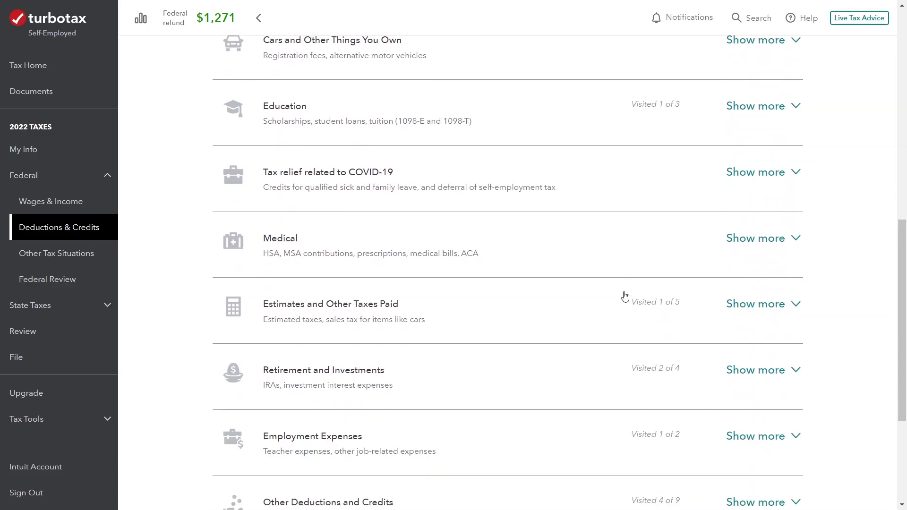
pyautogui.scroll(-1, 345, 290)
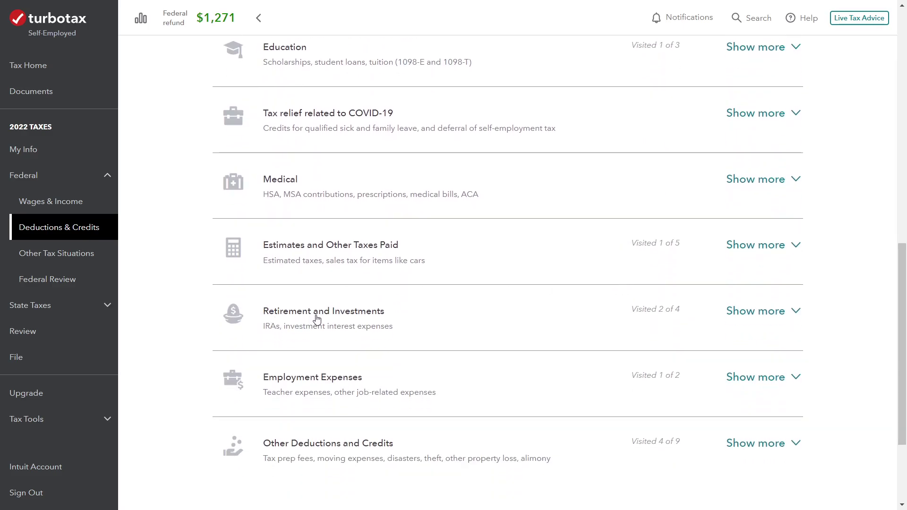
pyautogui.click(794, 323)
pyautogui.scroll(-3, 614, 316)
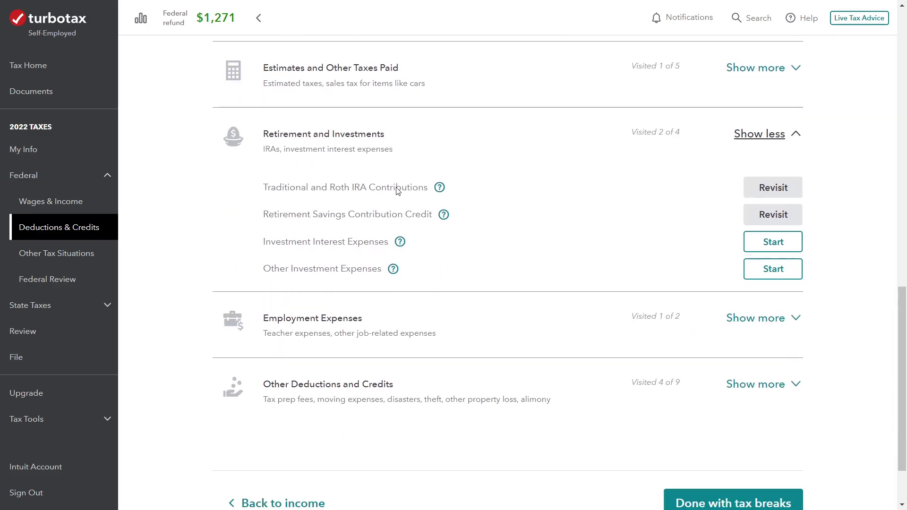
pyautogui.click(784, 194)
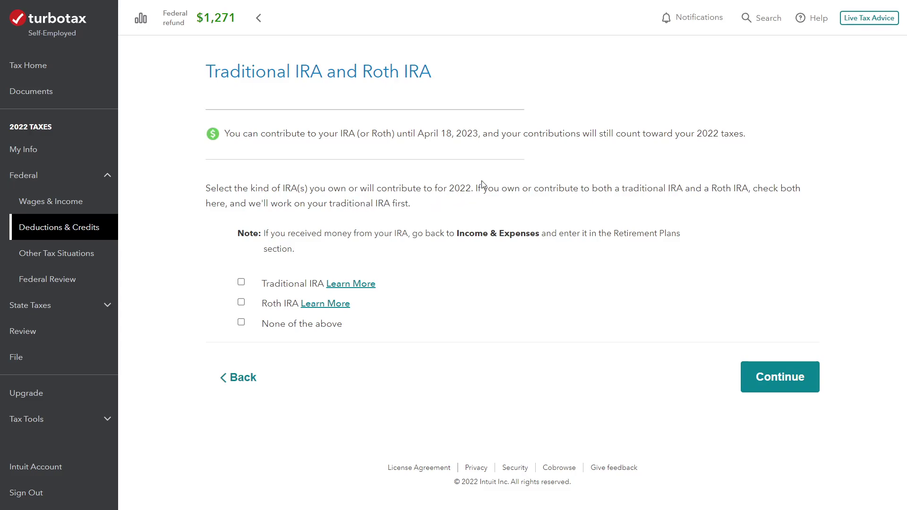
# Choose Traditional IRA, confirm a 2022 contribution, and say it wasn't a distribution repayment
pyautogui.click(242, 283)
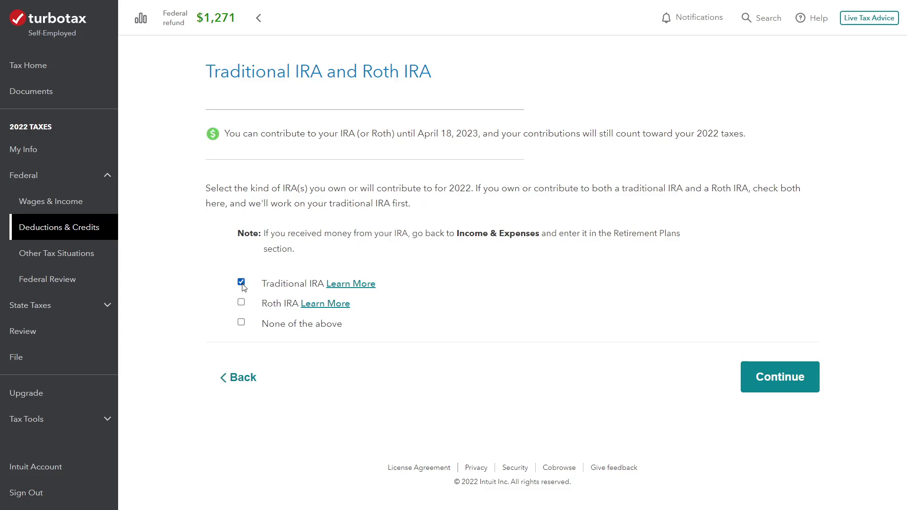
pyautogui.click(779, 383)
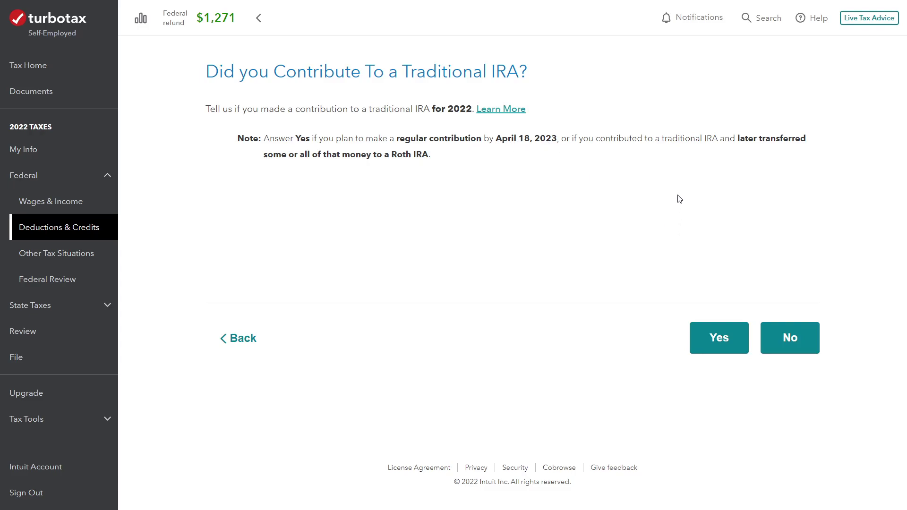
pyautogui.click(718, 342)
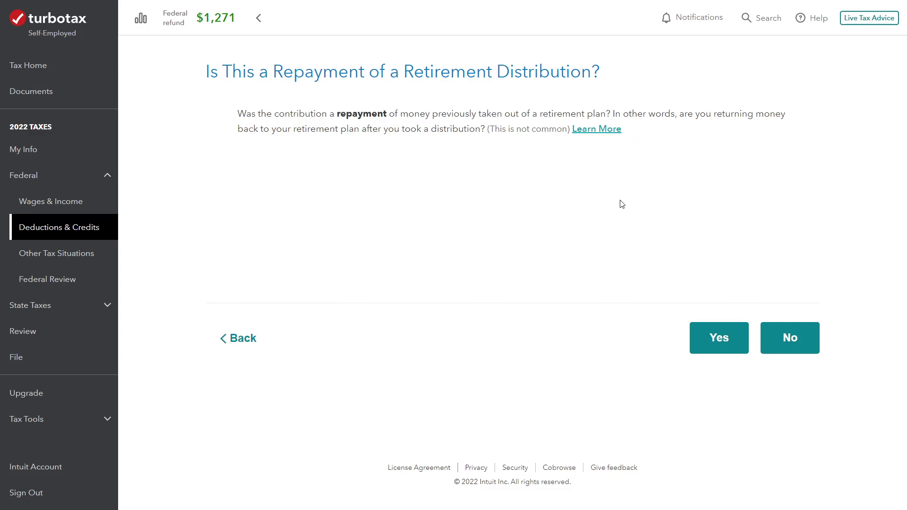
pyautogui.click(791, 338)
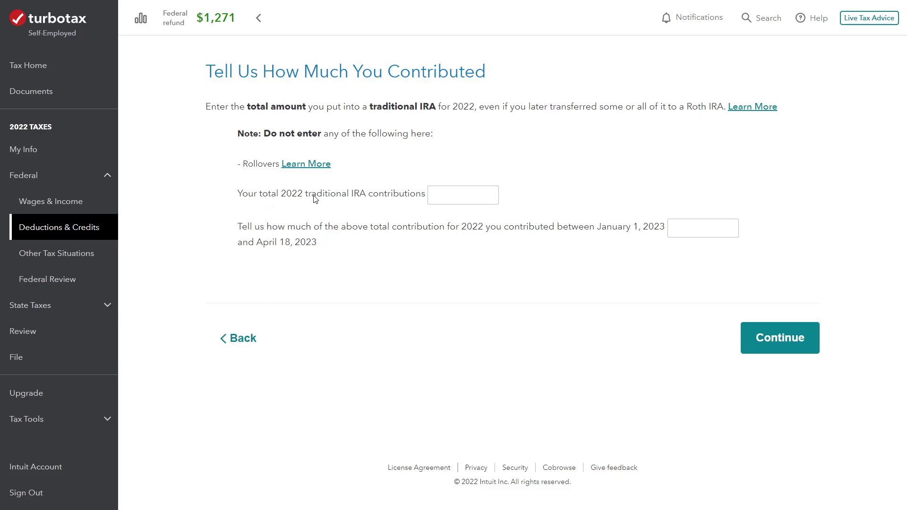
# Enter $6,000 as total 2022 traditional IRA contributions and $6,000 for January–April 2023
pyautogui.click(461, 195)
pyautogui.write('6,000')
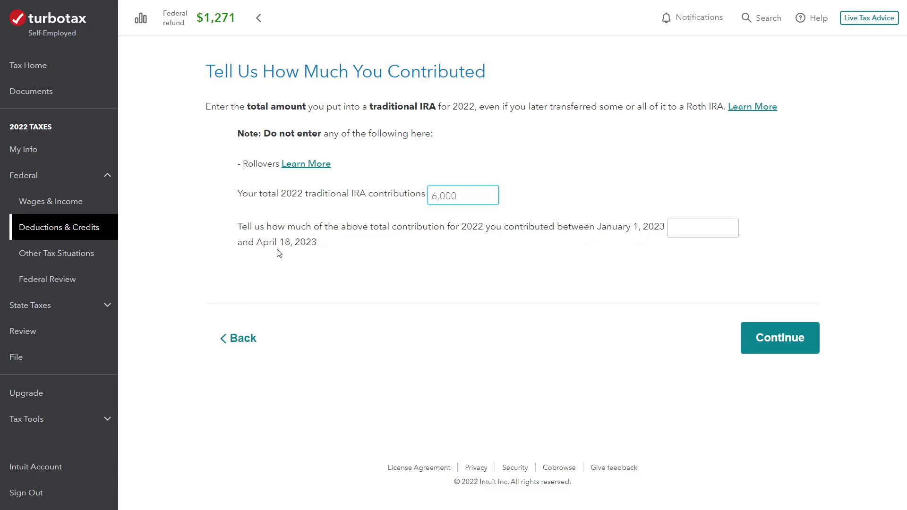
pyautogui.click(723, 223)
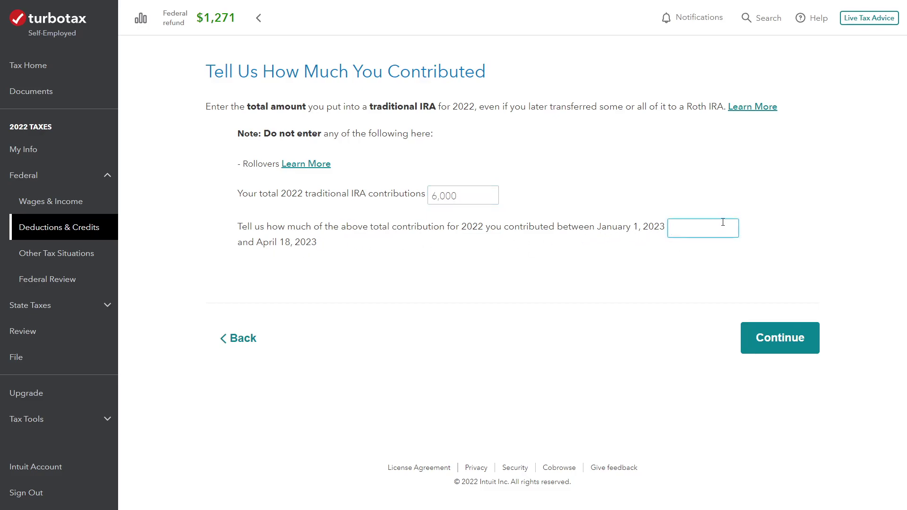
pyautogui.write('6,000')
pyautogui.click(771, 339)
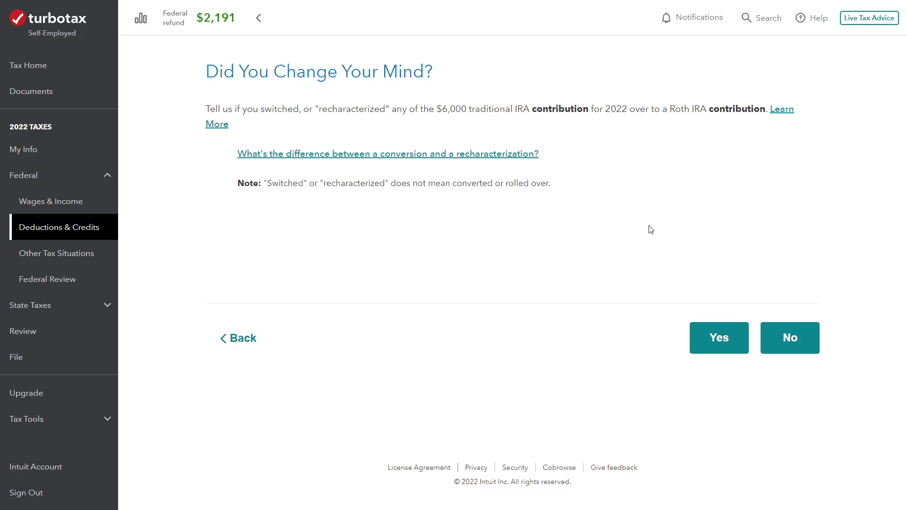
# Answer No to recharacterizing the contribution and No to retirement plan coverage at work
pyautogui.click(795, 345)
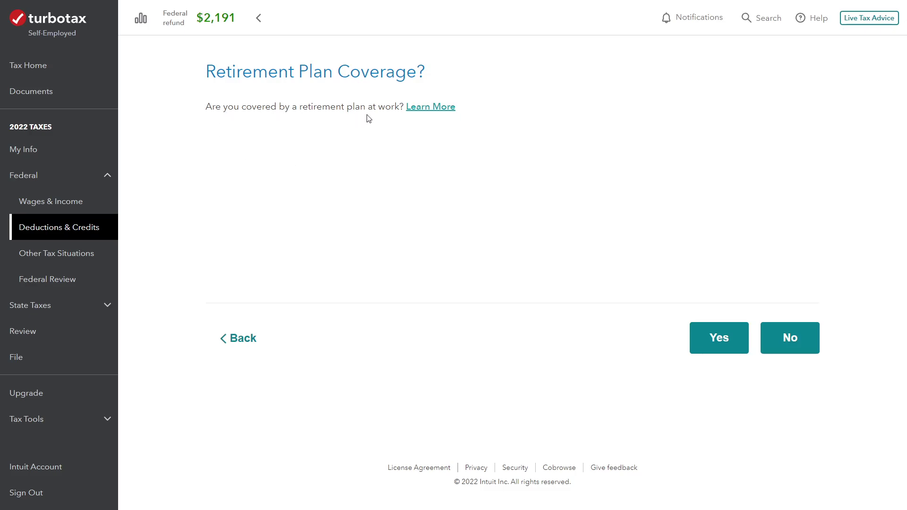
pyautogui.click(790, 350)
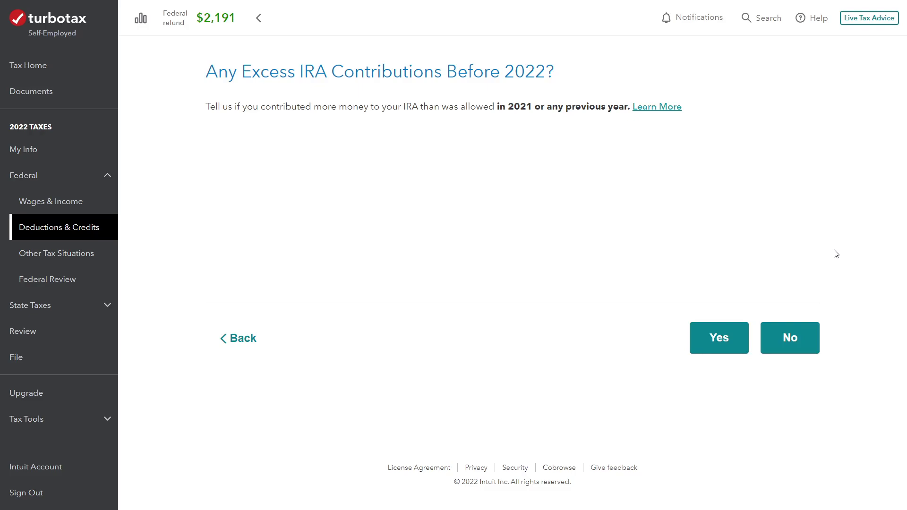
# Answer No to excess prior-year and nondeductible contributions, keeping the full $6,000 deduction
pyautogui.click(793, 344)
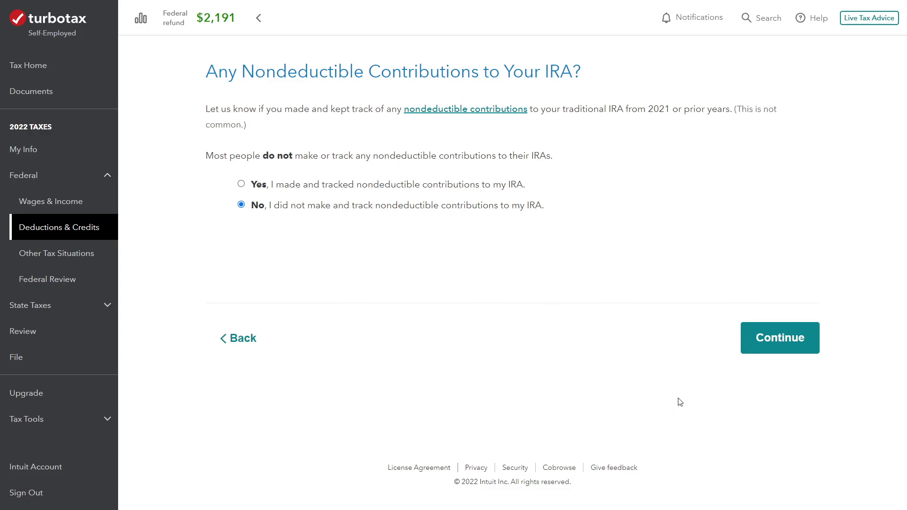
pyautogui.click(785, 345)
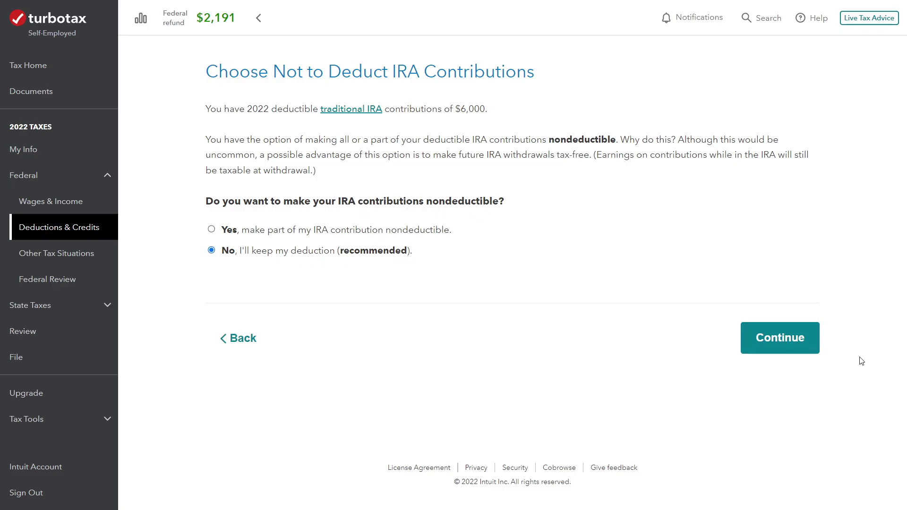
pyautogui.click(800, 344)
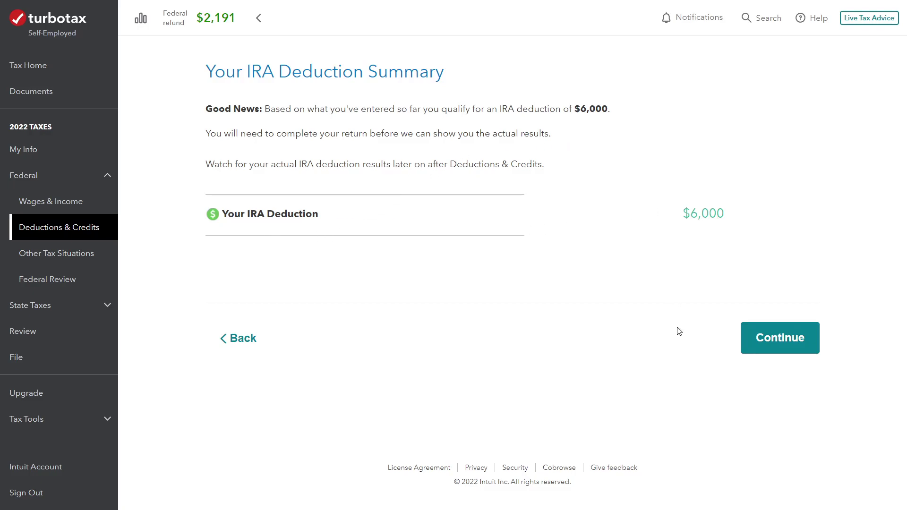
# Accept the $6,000 IRA deduction summary and expand Tax Tools in the sidebar
pyautogui.click(795, 339)
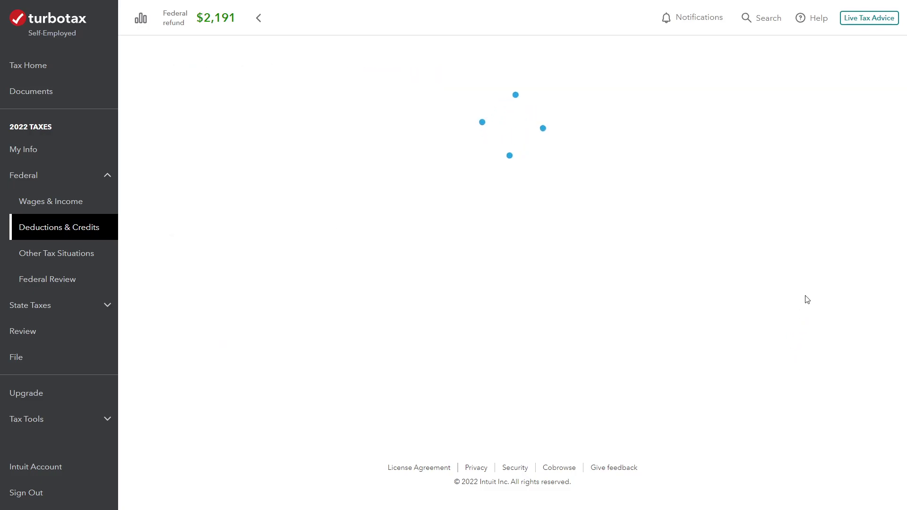
pyautogui.scroll(-8, 815, 301)
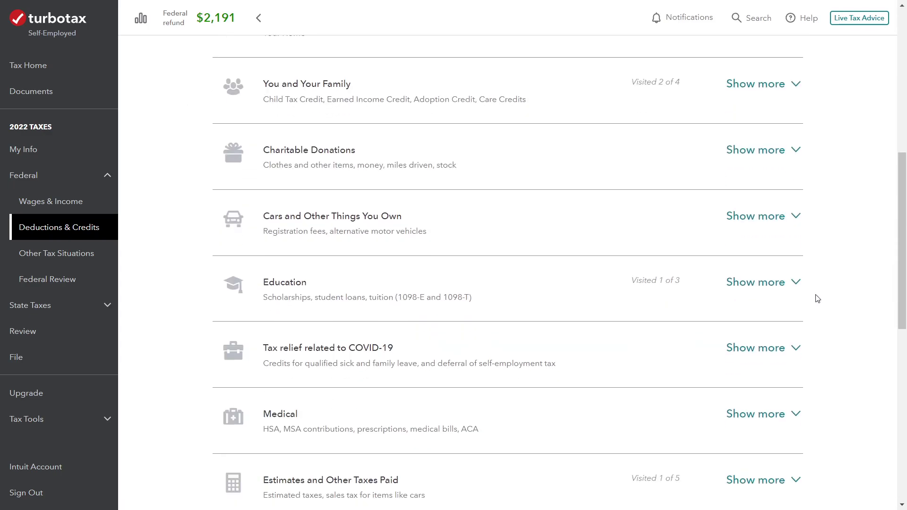
pyautogui.scroll(-8, 817, 299)
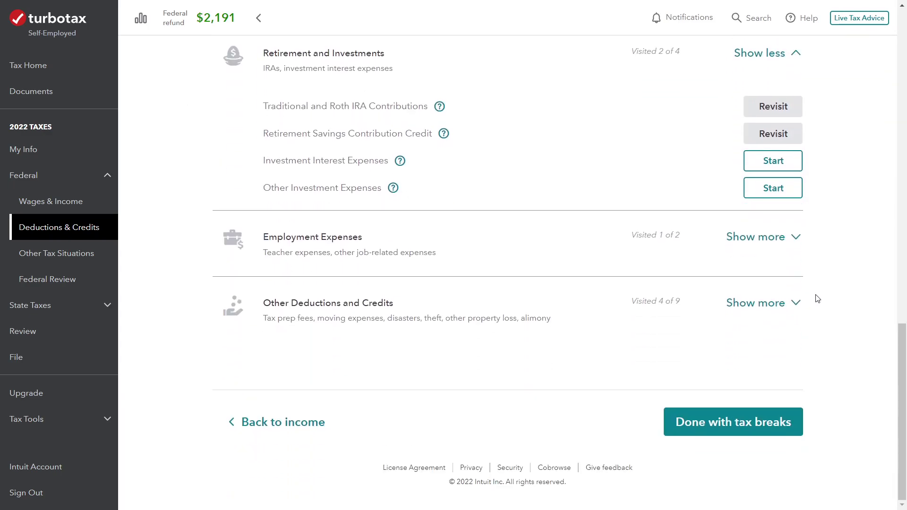
pyautogui.scroll(15, 815, 298)
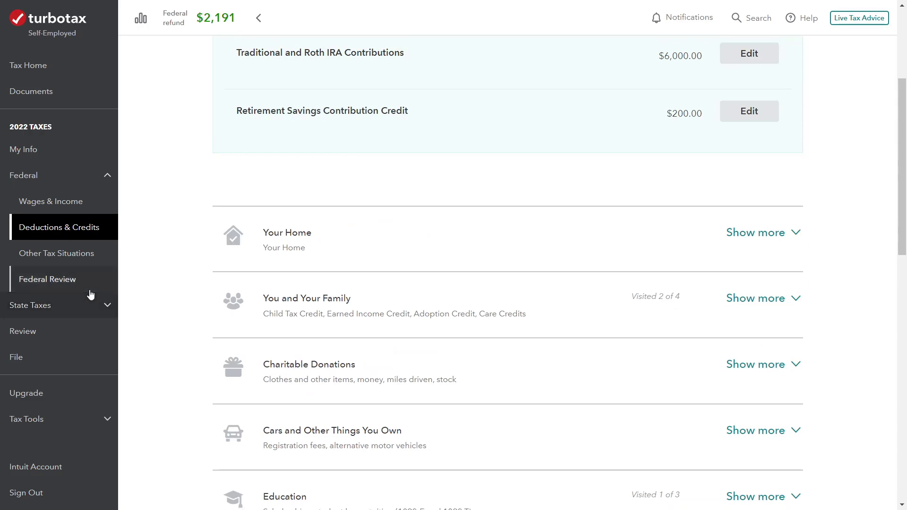
pyautogui.scroll(-3, 75, 293)
pyautogui.scroll(-5, 75, 293)
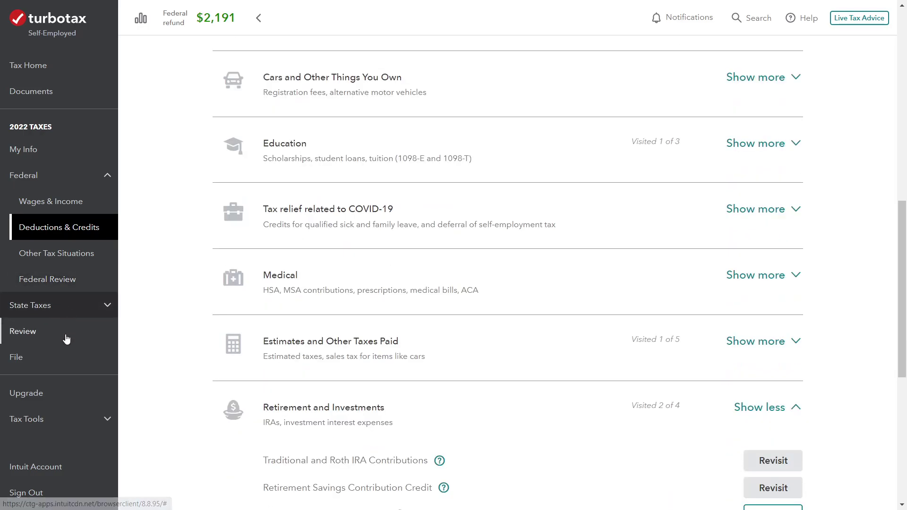
pyautogui.click(106, 419)
pyautogui.scroll(-2, 76, 250)
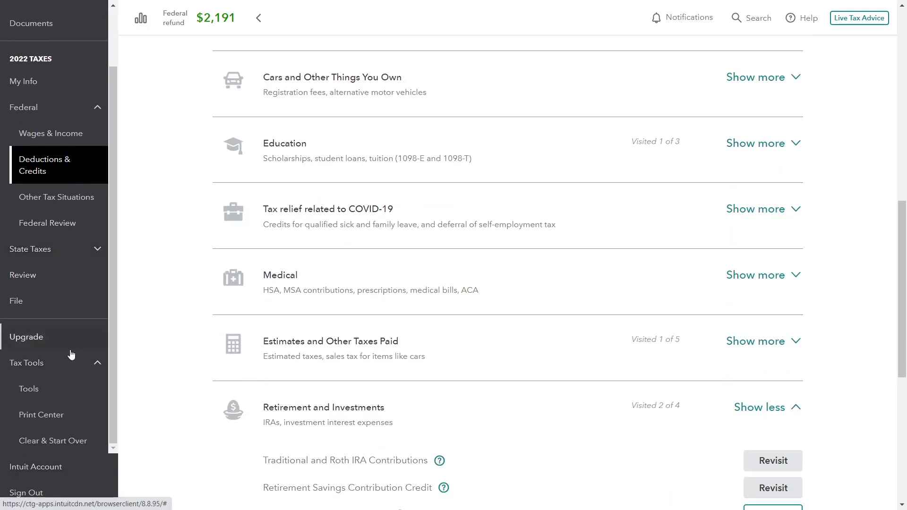
# Preview the 2022 Federal return as TaxReturn.pdf from Print Center in a maximized window
pyautogui.click(33, 428)
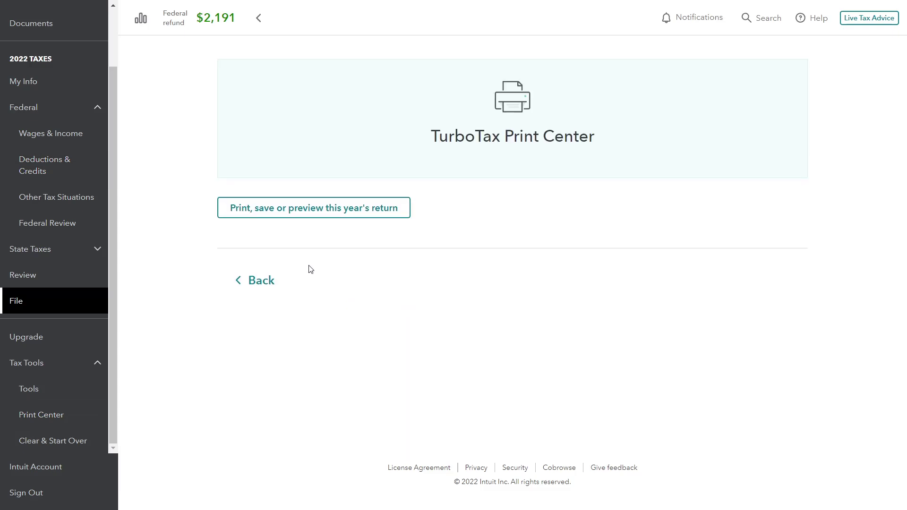
pyautogui.click(301, 207)
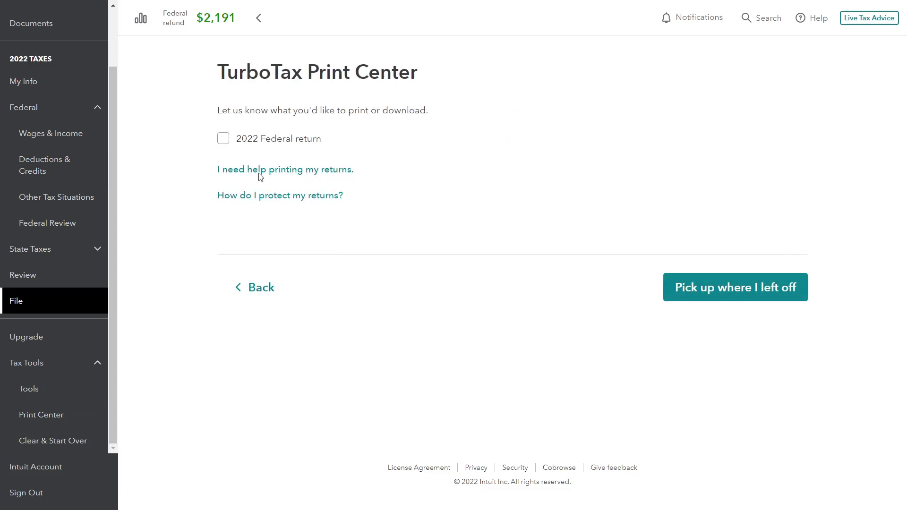
pyautogui.click(224, 138)
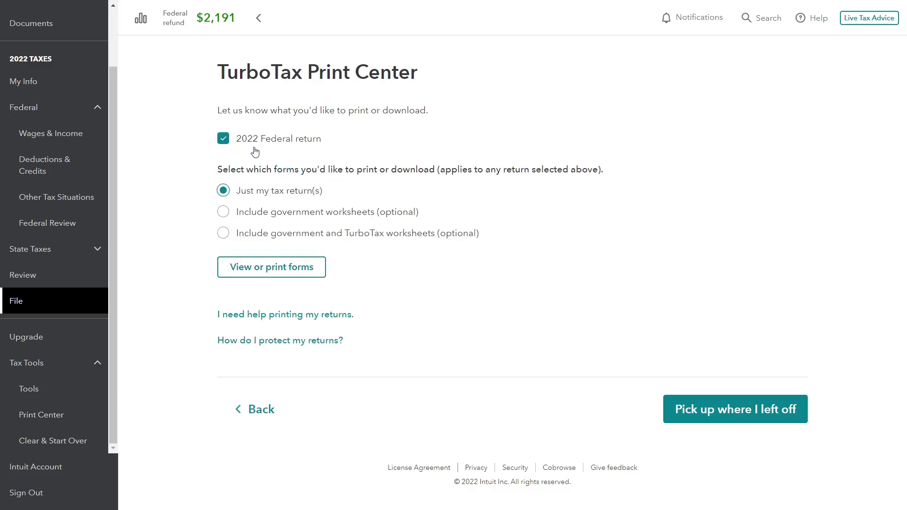
pyautogui.click(280, 271)
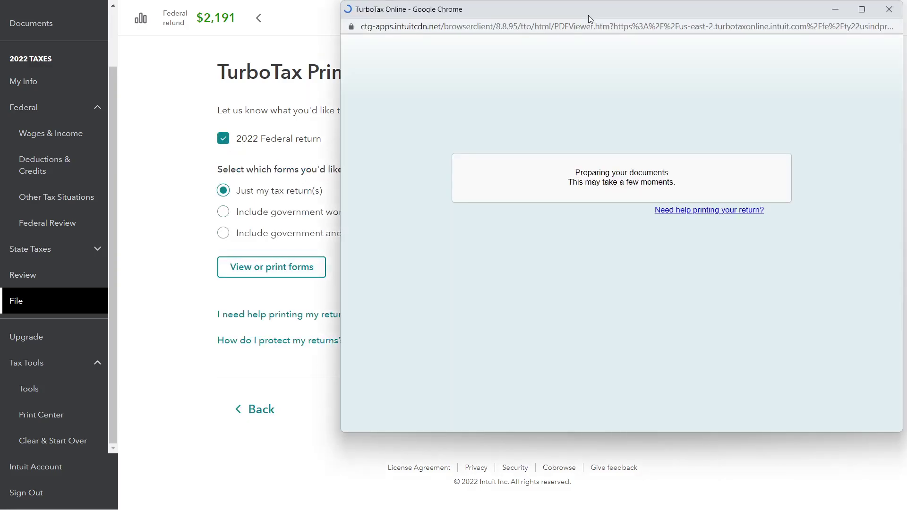
pyautogui.moveTo(587, 13); pyautogui.dragTo(344, 1)
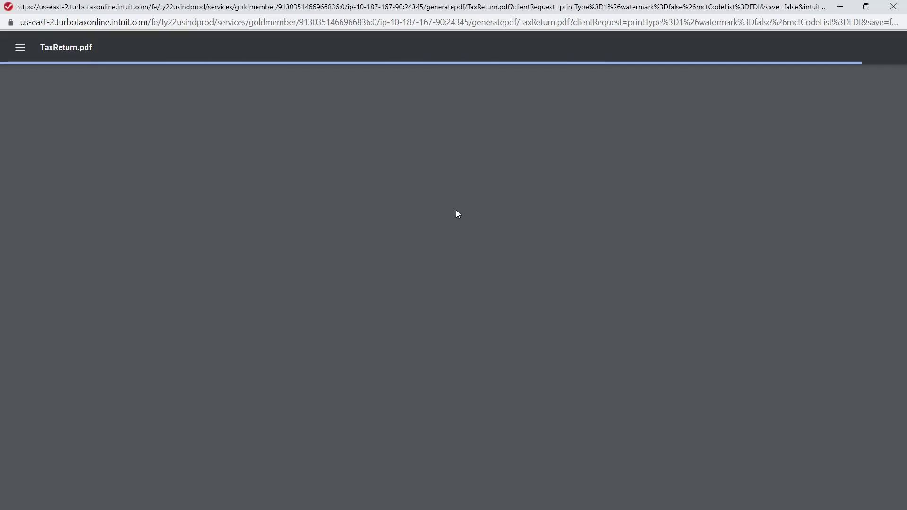
# Zoom the PDF to 125% and scroll past the $2,191 refund and Form 1040 to Schedule 1
pyautogui.hotkey('ctrl', '-')
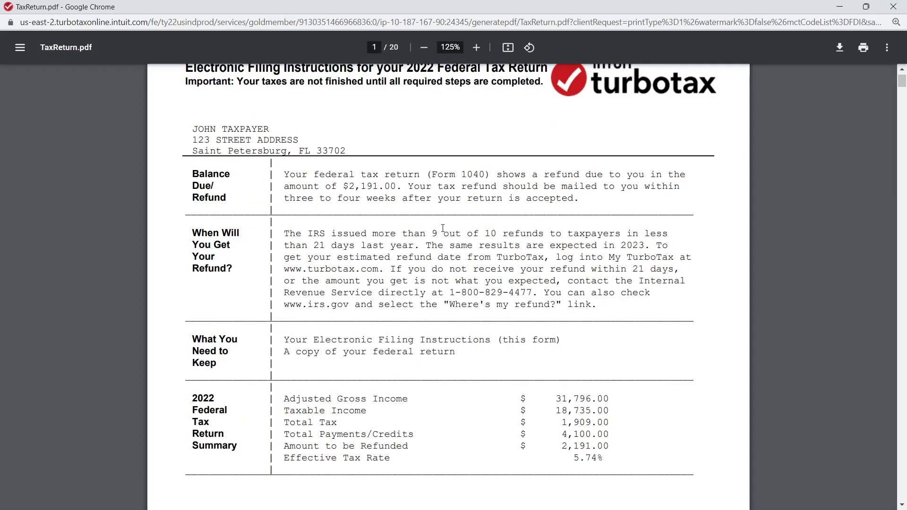
pyautogui.scroll(-20, 442, 227)
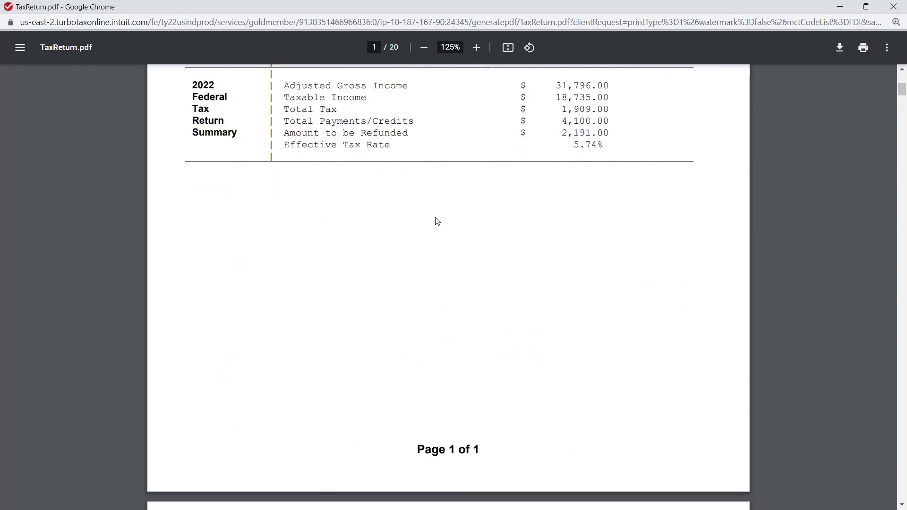
pyautogui.scroll(-8, 436, 216)
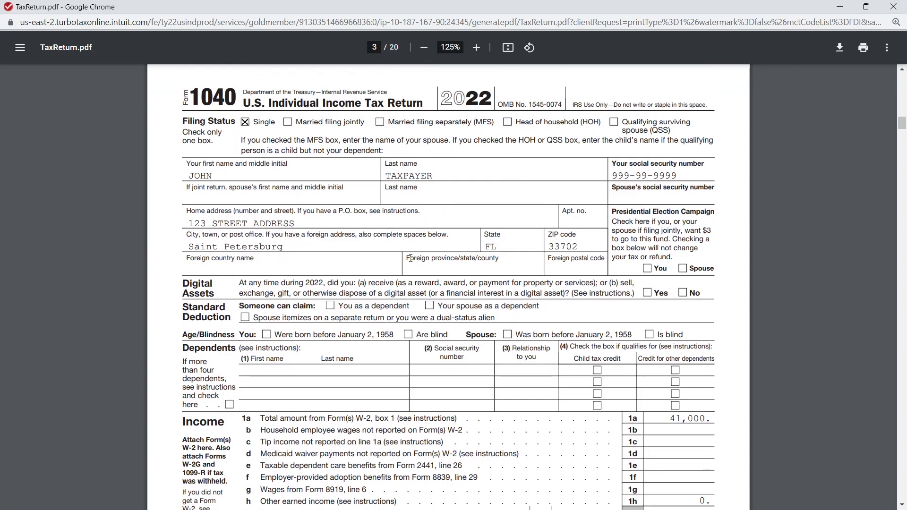
pyautogui.scroll(-5, 497, 264)
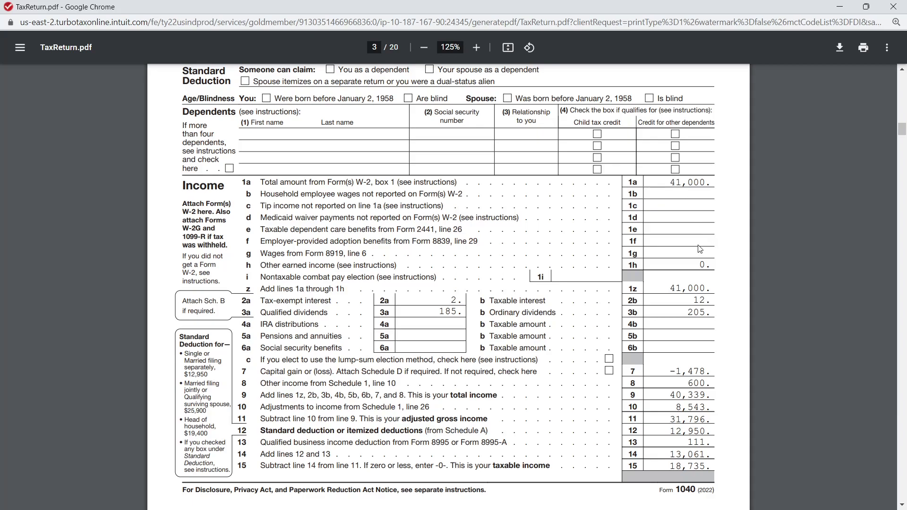
pyautogui.scroll(-7, 700, 248)
pyautogui.scroll(-17, 700, 249)
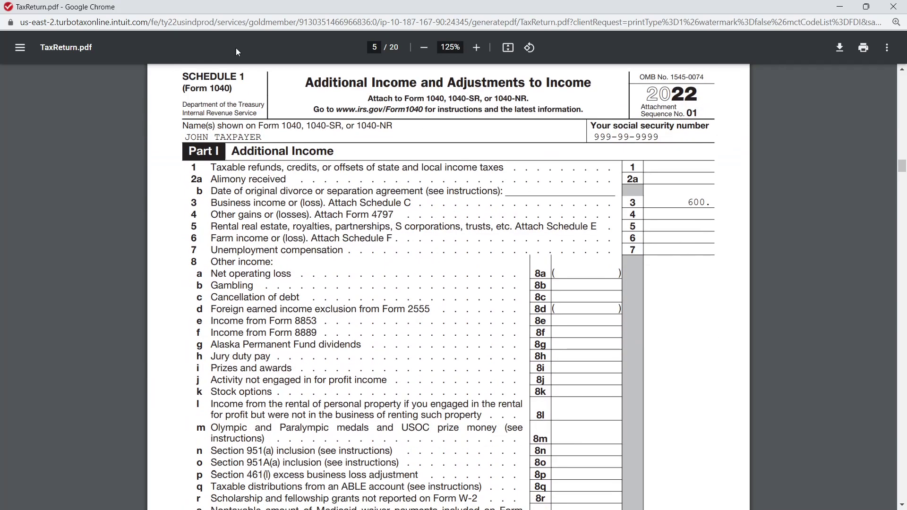
# Check Schedule 1 line 20 shows the $6,000 IRA deduction, then Form 1040 line 10 shows $8,543
pyautogui.scroll(-8, 460, 167)
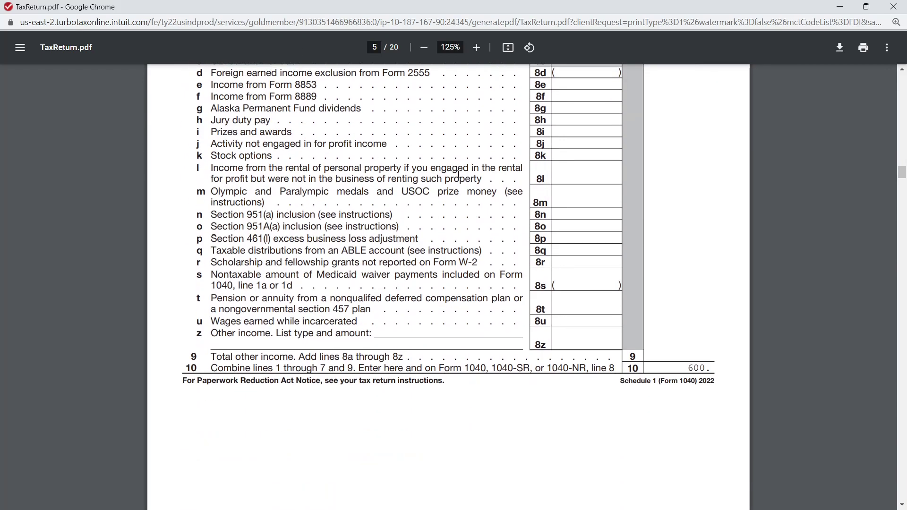
pyautogui.scroll(-7, 460, 167)
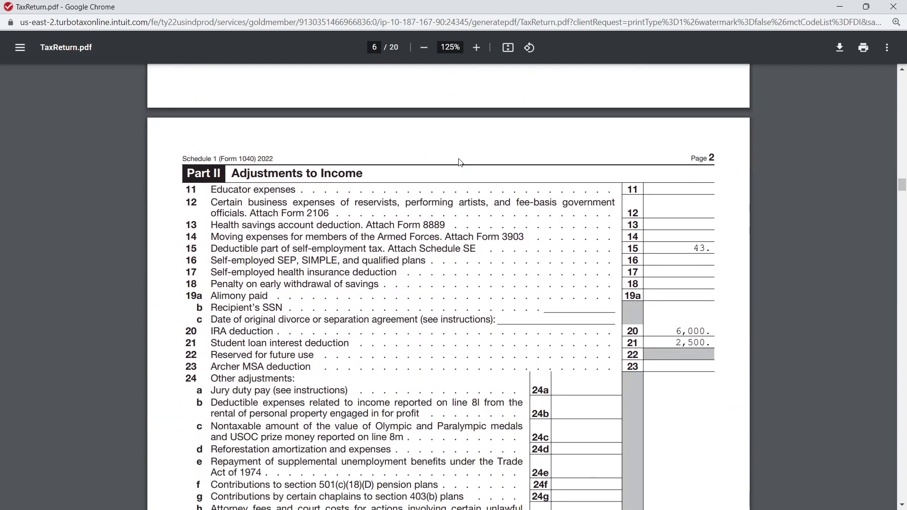
pyautogui.scroll(-1, 460, 163)
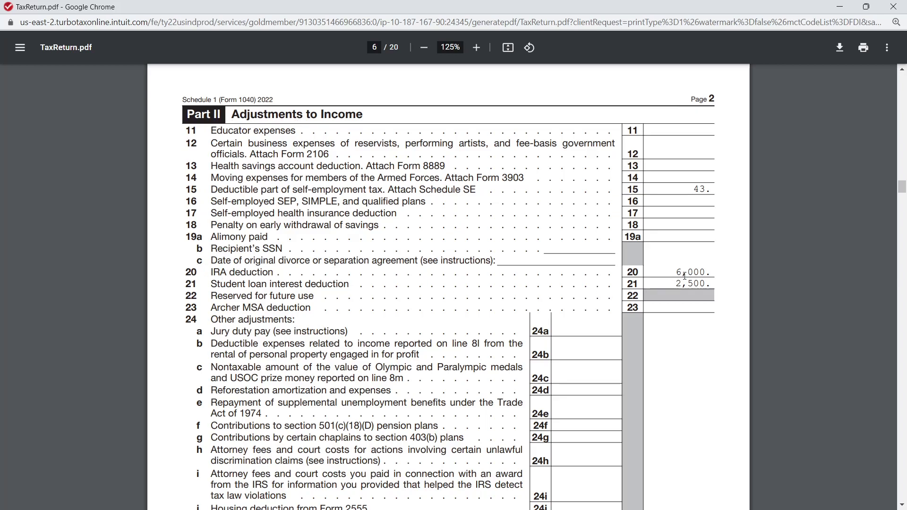
pyautogui.scroll(-6, 714, 281)
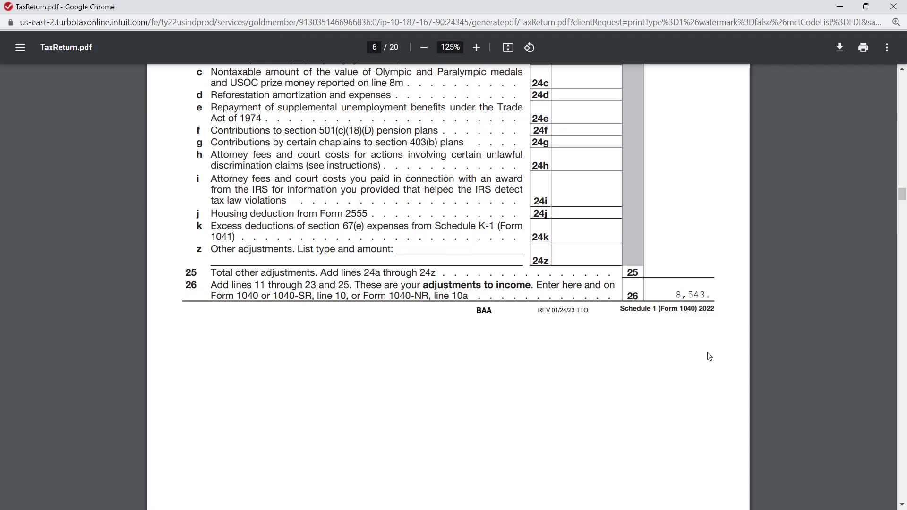
pyautogui.scroll(5, 710, 357)
pyautogui.scroll(20, 709, 357)
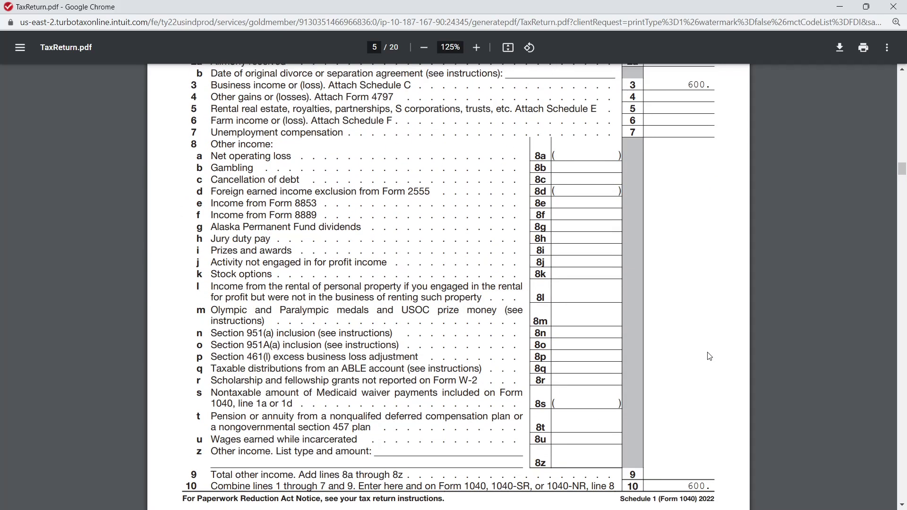
pyautogui.scroll(19, 710, 357)
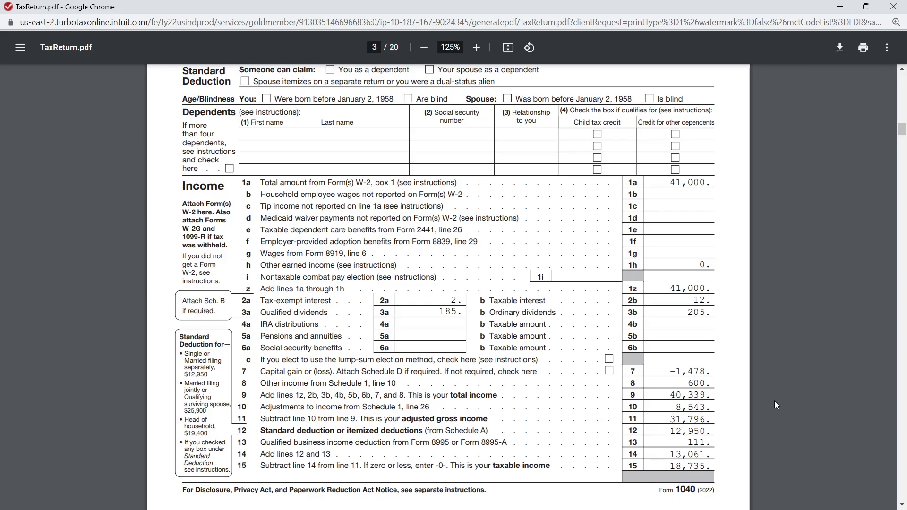
# Confirm the $2,191 refund on Form 1040 lines 34–35a, then close TaxReturn.pdf
pyautogui.scroll(-1, 770, 399)
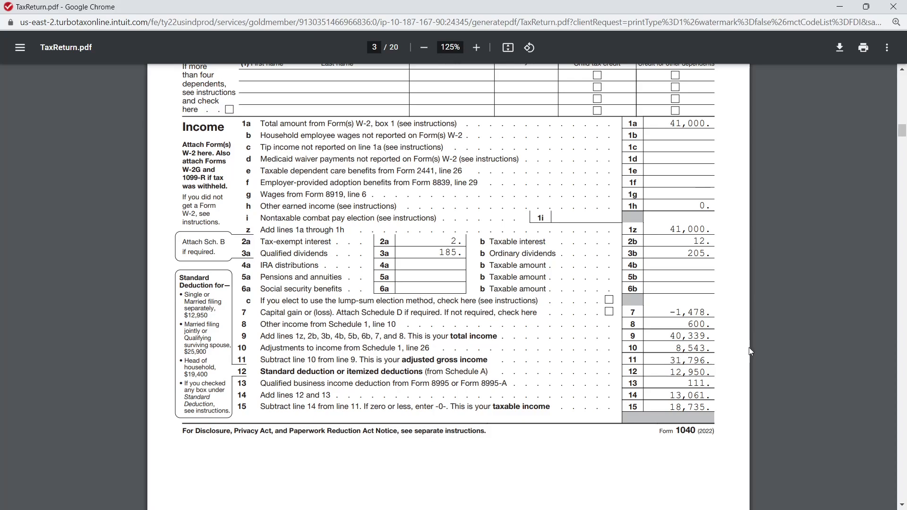
pyautogui.scroll(6, 751, 352)
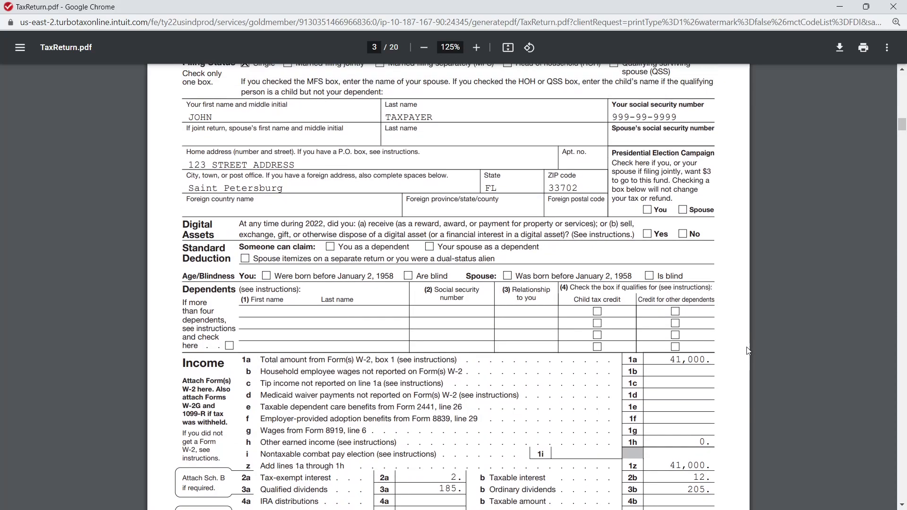
pyautogui.scroll(1, 748, 351)
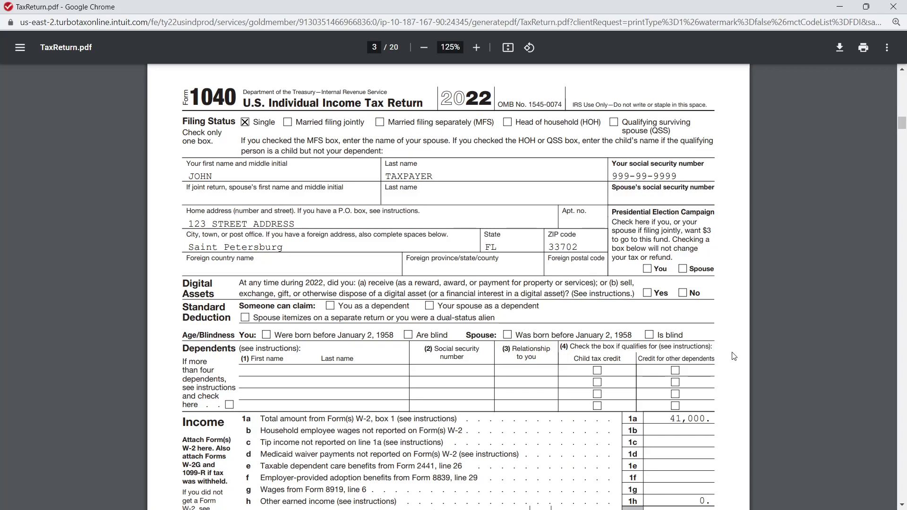
pyautogui.scroll(-6, 734, 356)
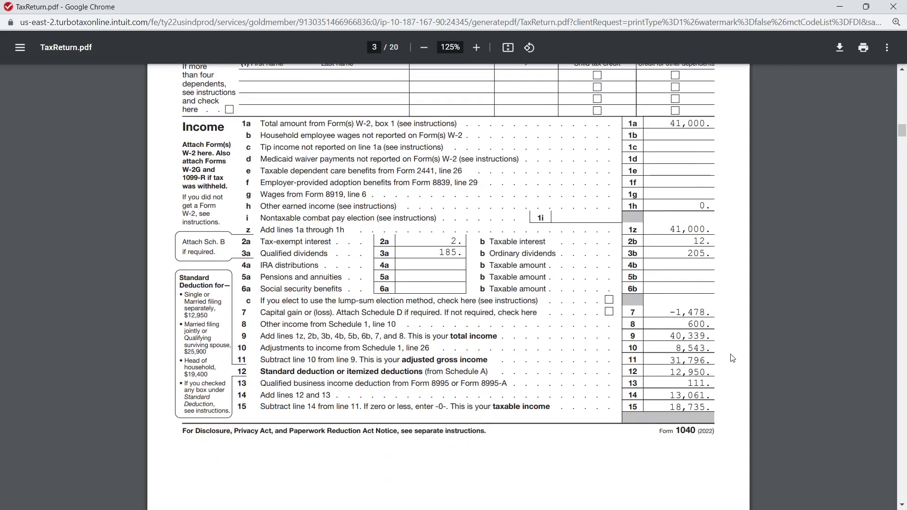
pyautogui.scroll(-6, 732, 358)
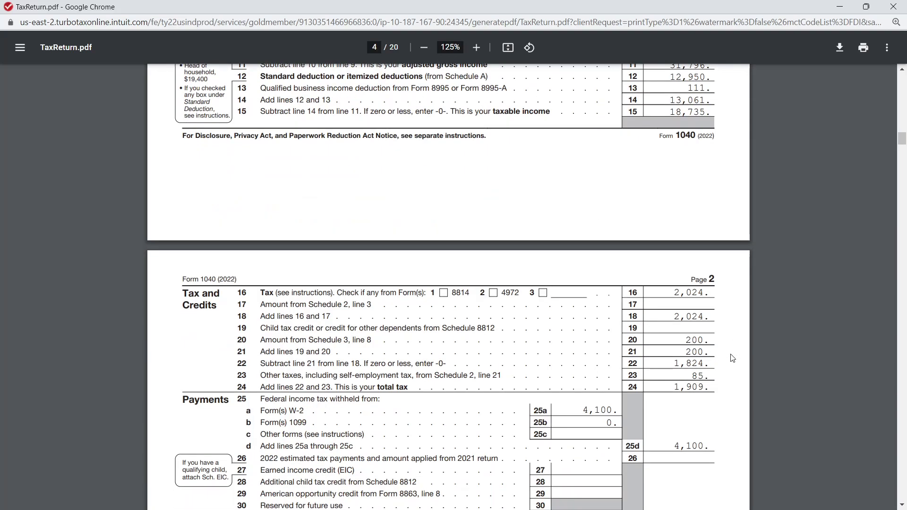
pyautogui.scroll(-4, 733, 359)
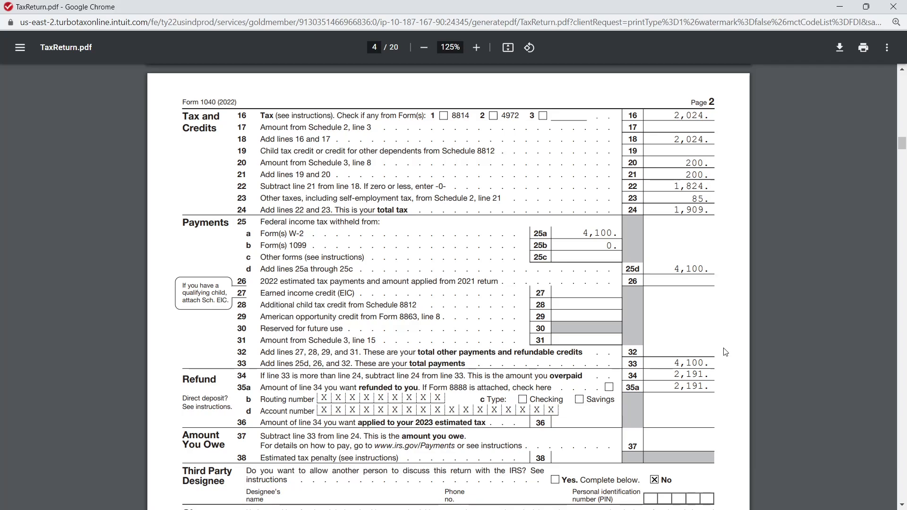
pyautogui.scroll(-1, 725, 352)
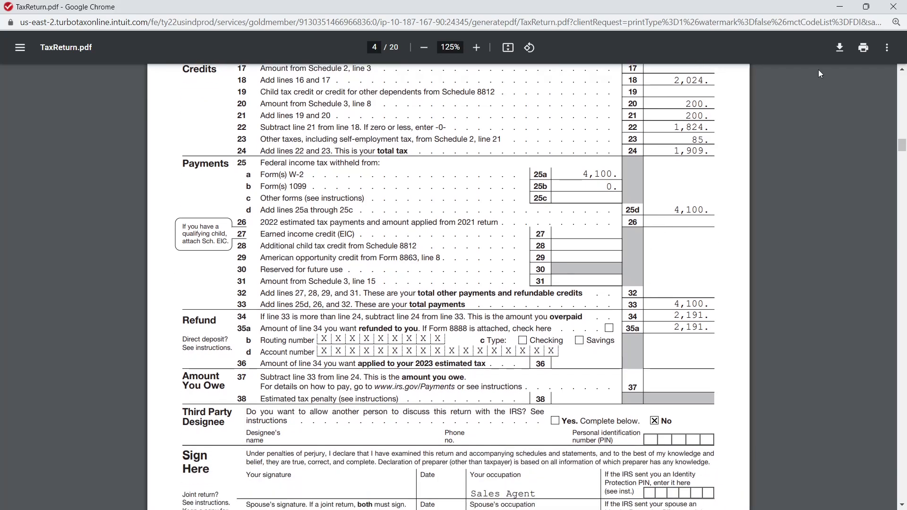
pyautogui.click(894, 6)
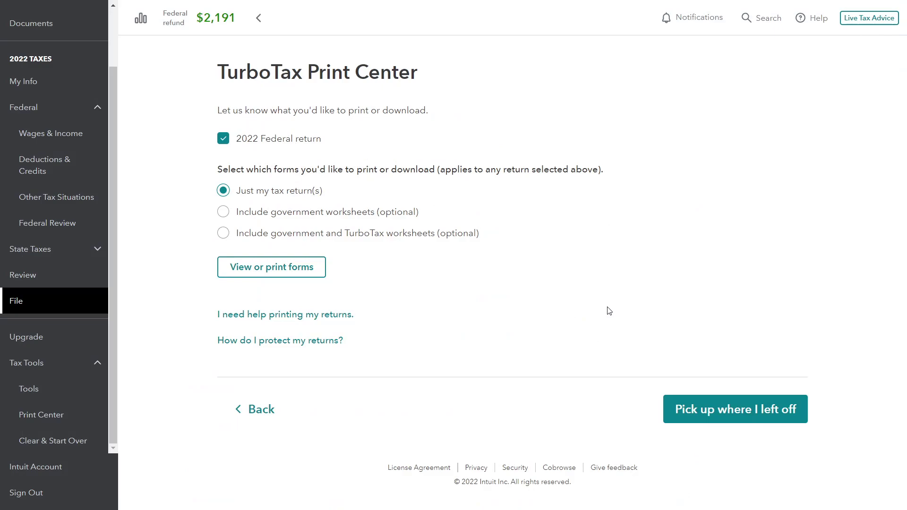